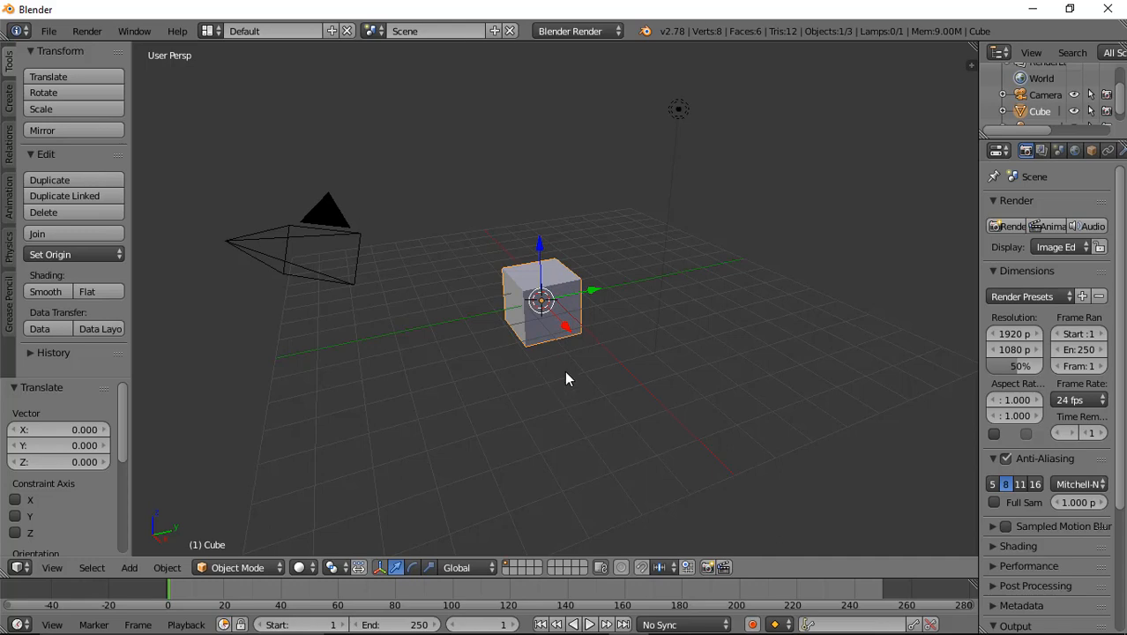
# Move the cube along its axes, including about 1.25 on Y and -0.847 on Z, and toggle the transform manipulator off and on
pyautogui.moveTo(568, 328); pyautogui.dragTo(593, 260)
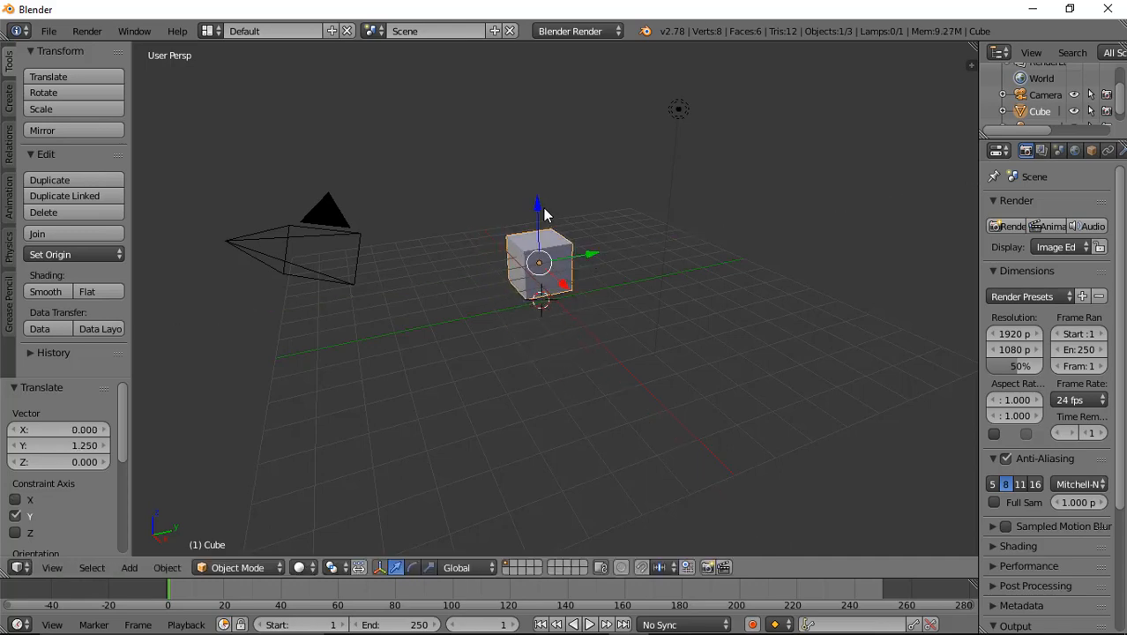
pyautogui.moveTo(540, 212); pyautogui.dragTo(560, 235)
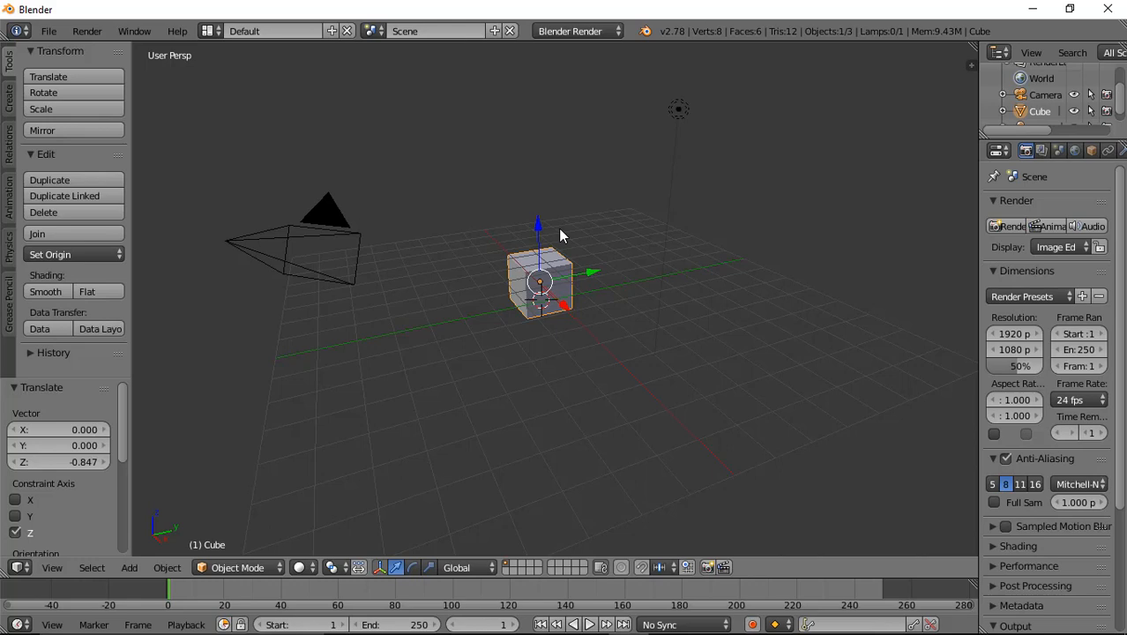
pyautogui.click(381, 568)
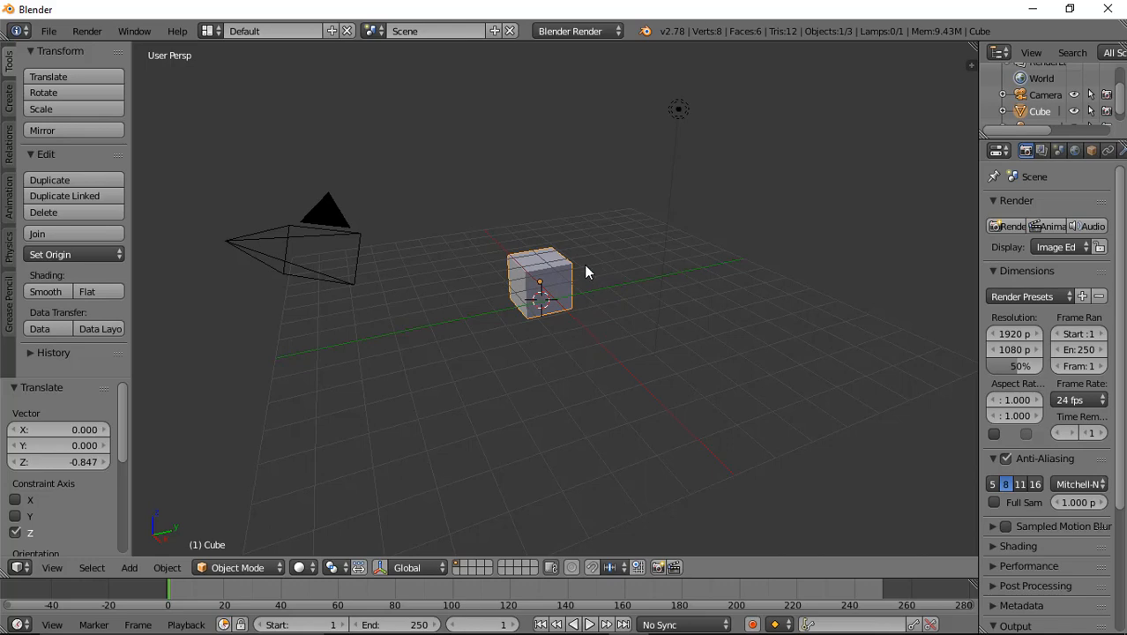
pyautogui.click(381, 569)
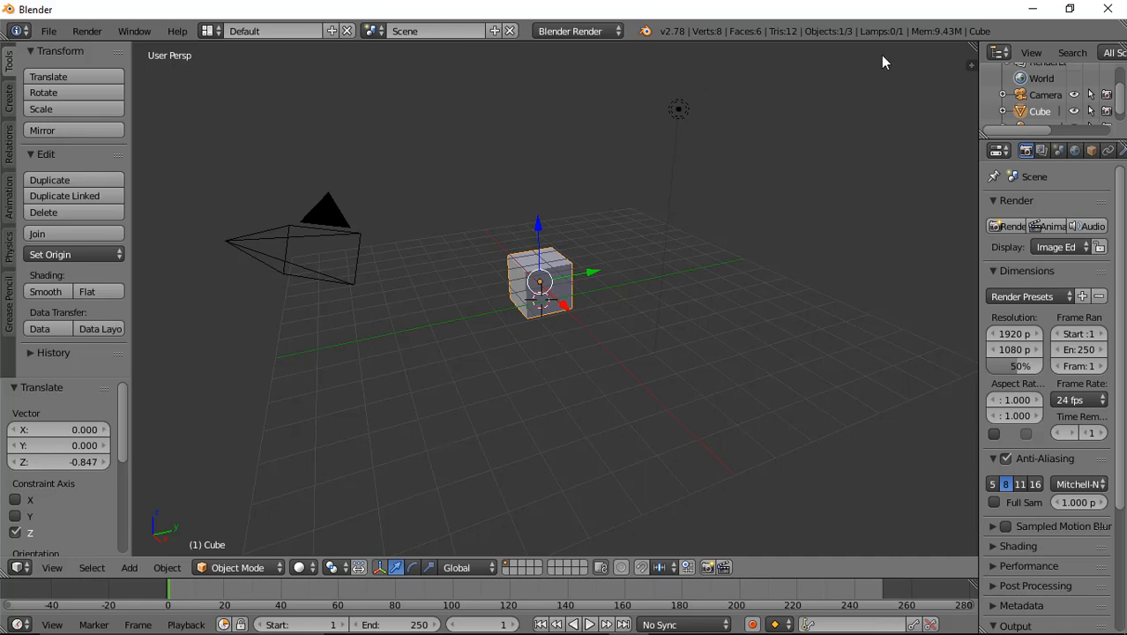
# Split the 3D view into three side-by-side viewports, collapse the tool shelf in the two new ones, and enlarge the cube in each
pyautogui.moveTo(968, 50); pyautogui.dragTo(734, 132)
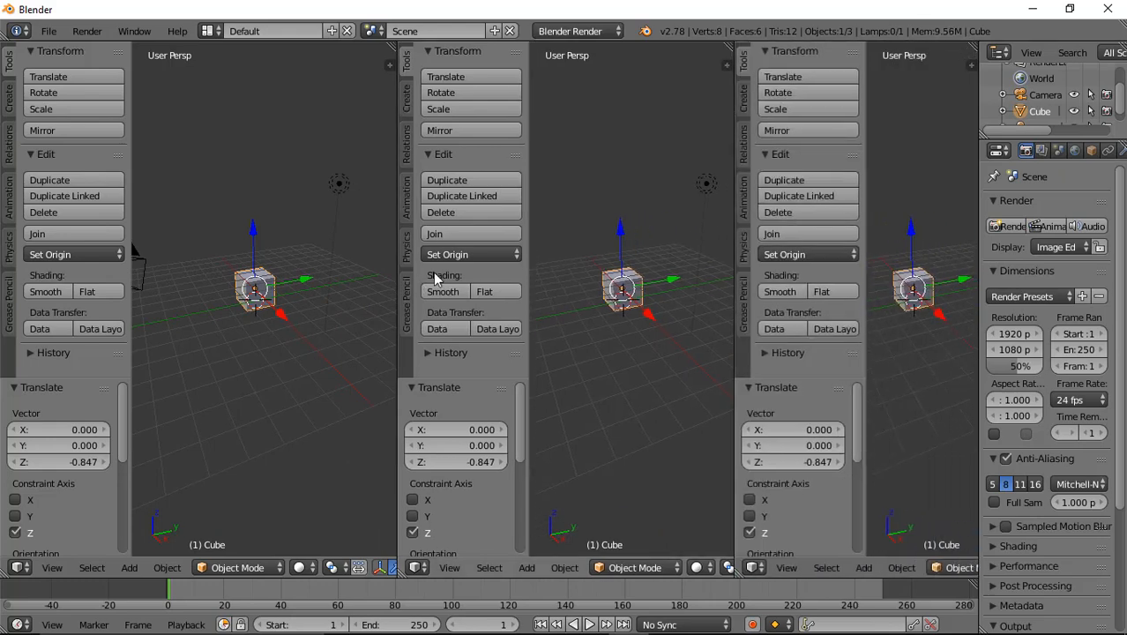
pyautogui.moveTo(529, 280); pyautogui.dragTo(439, 280)
pyautogui.moveTo(860, 234); pyautogui.dragTo(746, 232)
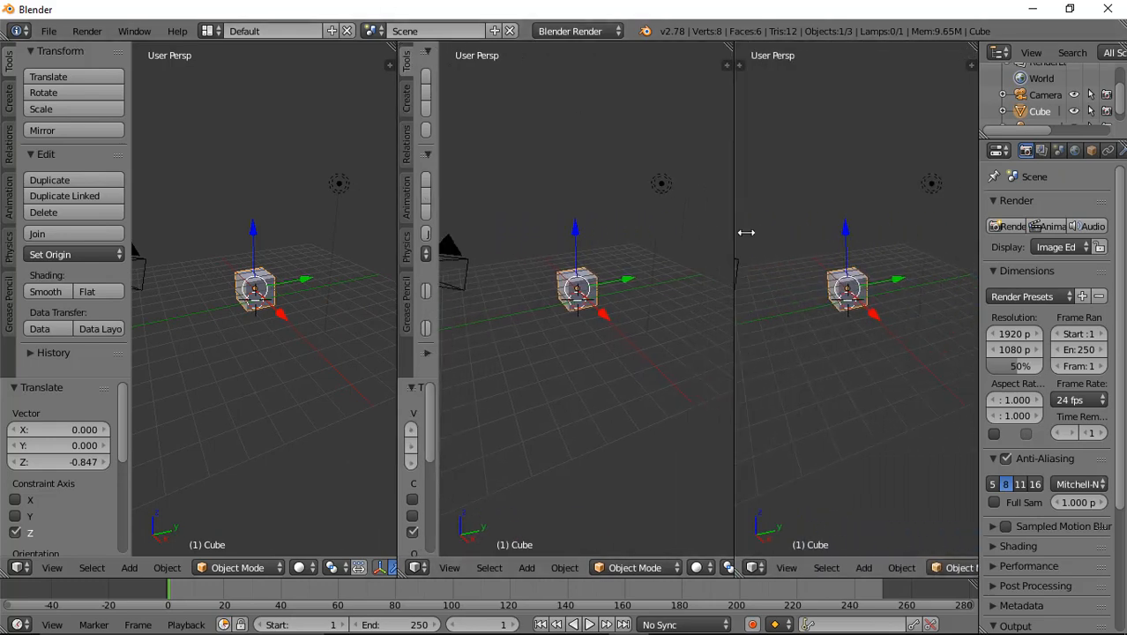
pyautogui.moveTo(439, 315); pyautogui.dragTo(403, 315)
pyautogui.moveTo(734, 245); pyautogui.dragTo(694, 244)
pyautogui.scroll(2, 275, 342)
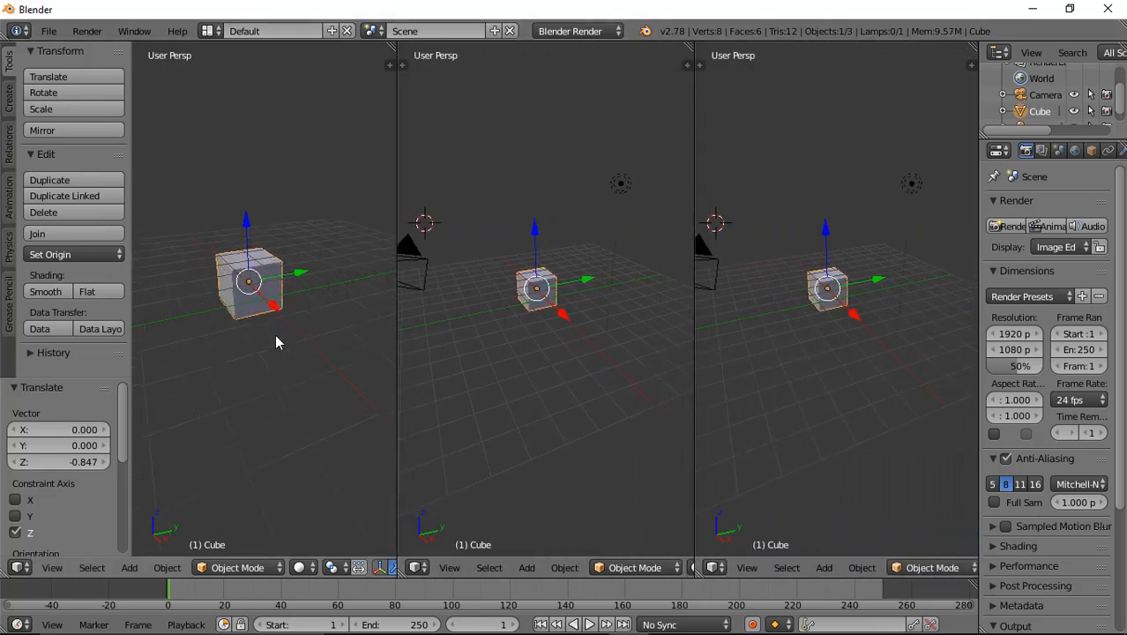
pyautogui.scroll(1, 275, 342)
pyautogui.scroll(3, 547, 318)
pyautogui.scroll(3, 869, 294)
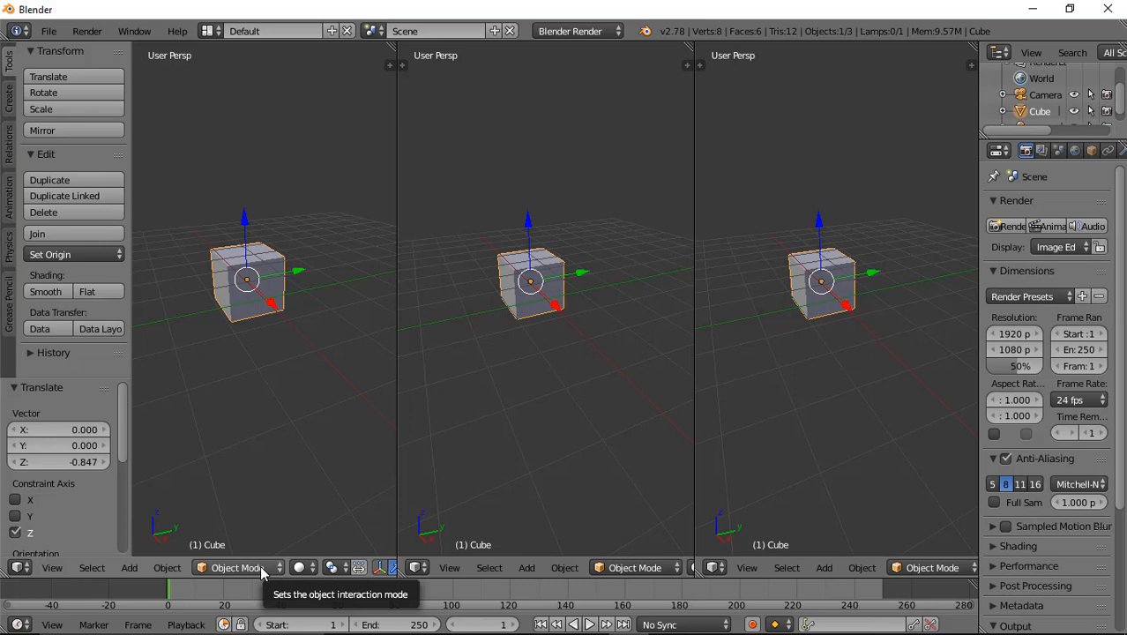
# Switch the middle viewport to the rotate manipulator and the third viewport to the scale manipulator, keeping translate in the first
pyautogui.scroll(-5, 261, 571)
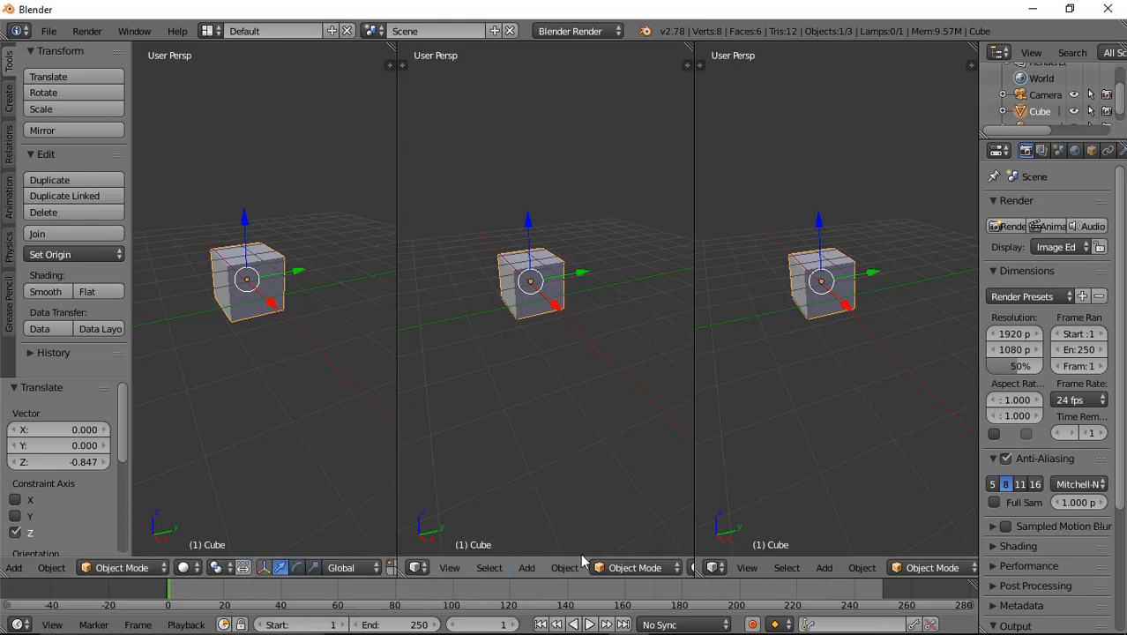
pyautogui.scroll(-6, 586, 566)
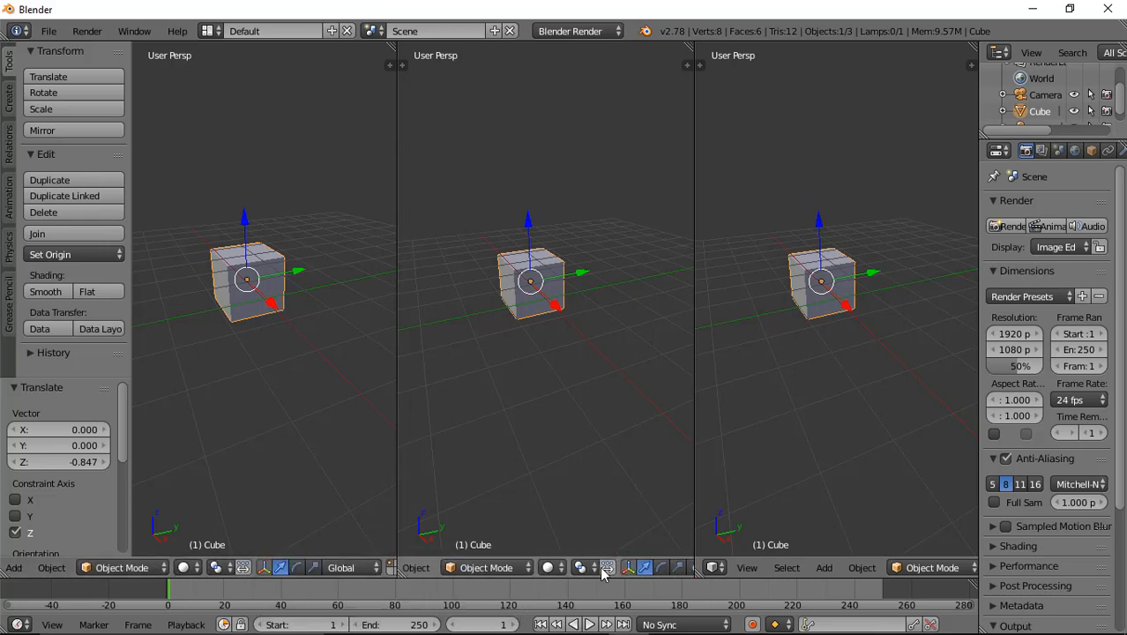
pyautogui.scroll(-3, 603, 572)
pyautogui.scroll(-3, 843, 569)
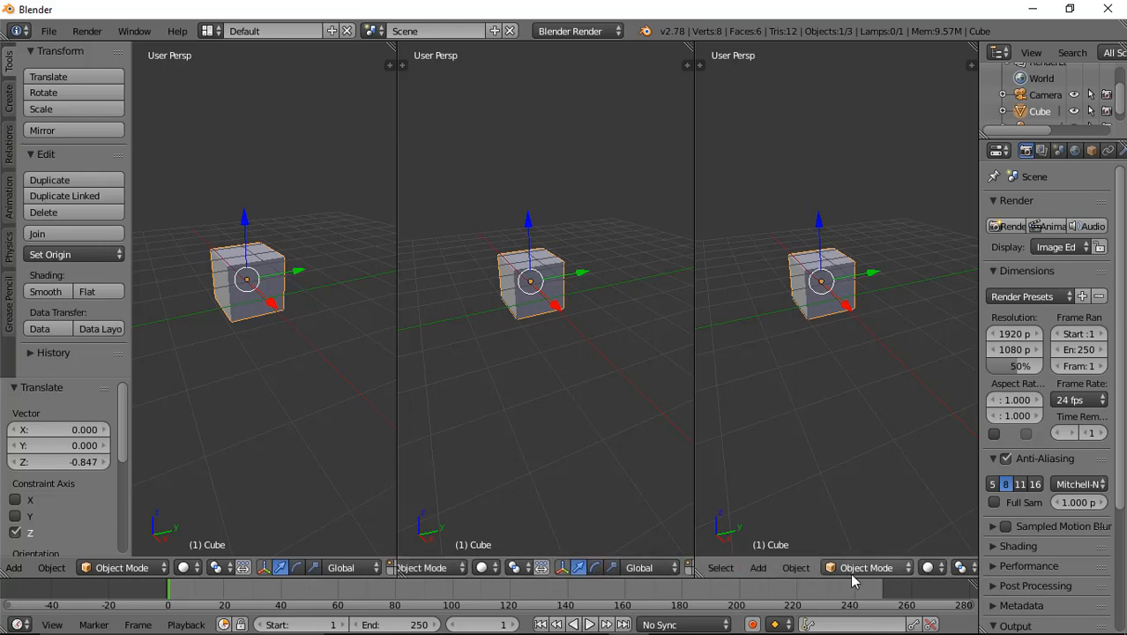
pyautogui.scroll(-6, 852, 578)
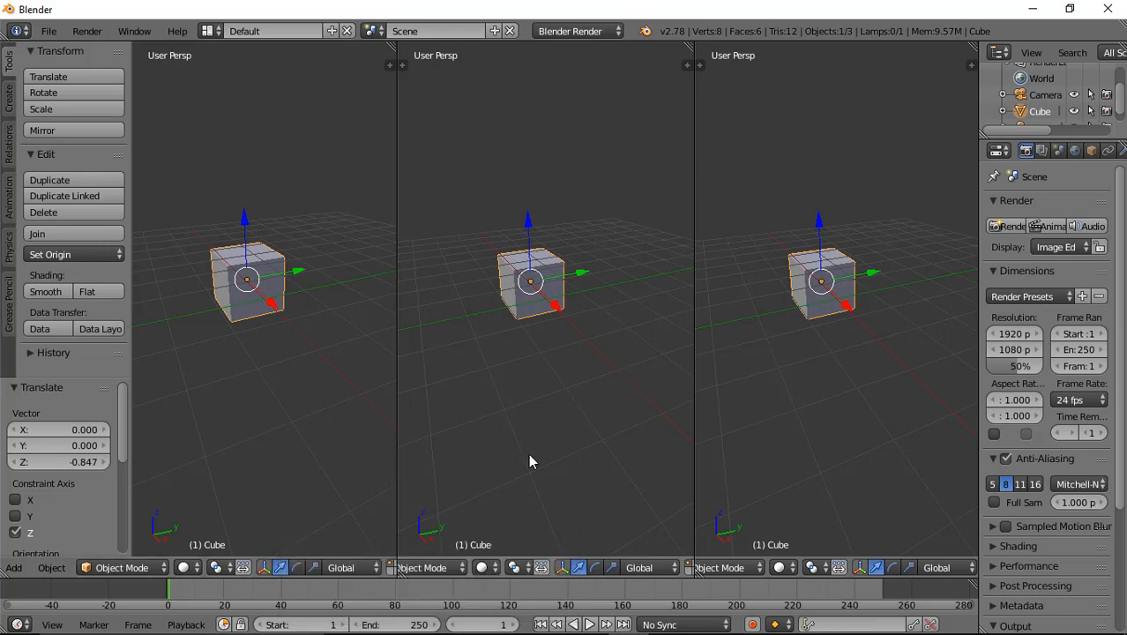
pyautogui.click(597, 568)
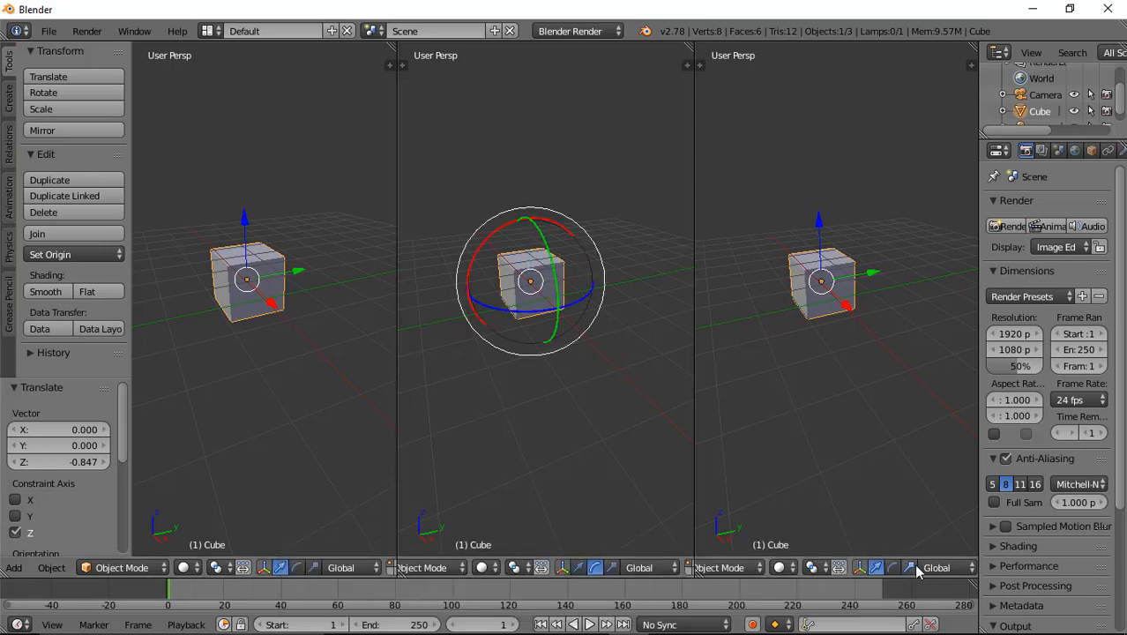
pyautogui.click(912, 568)
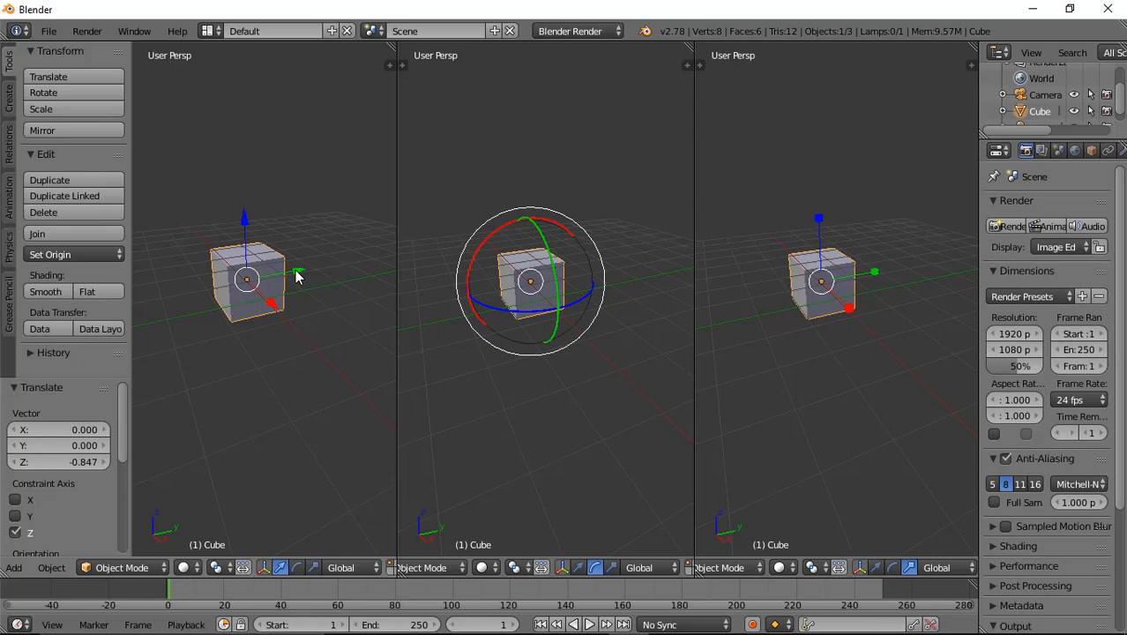
# Move the cube with the translate manipulator by about -0.733 along Y and about 0.142 along X
pyautogui.moveTo(297, 276); pyautogui.dragTo(282, 309)
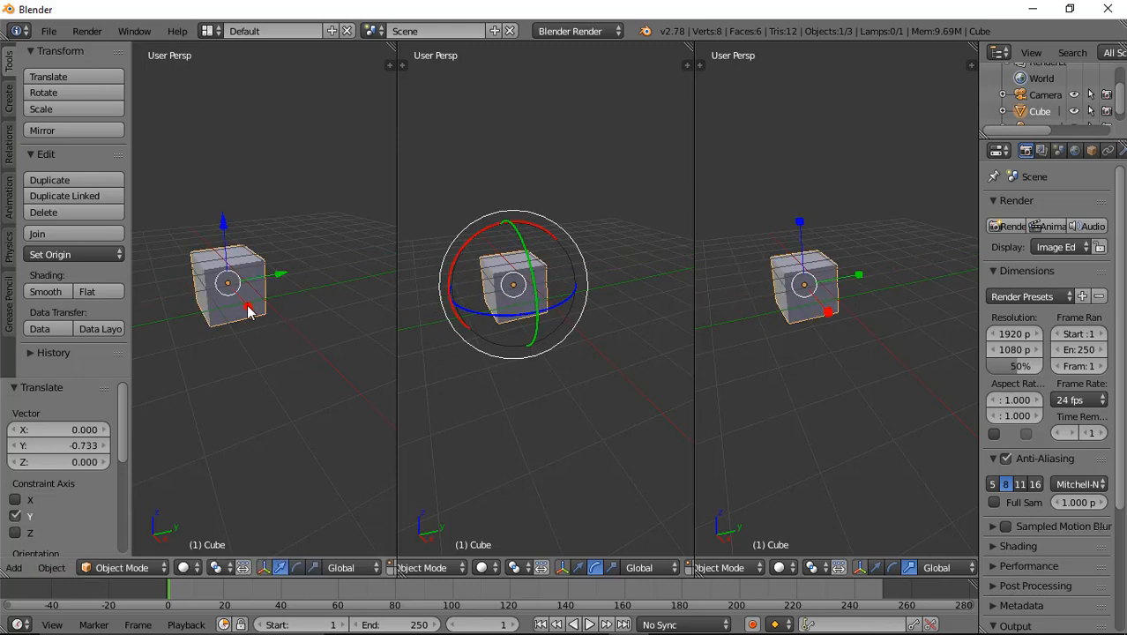
pyautogui.moveTo(248, 311); pyautogui.dragTo(227, 327)
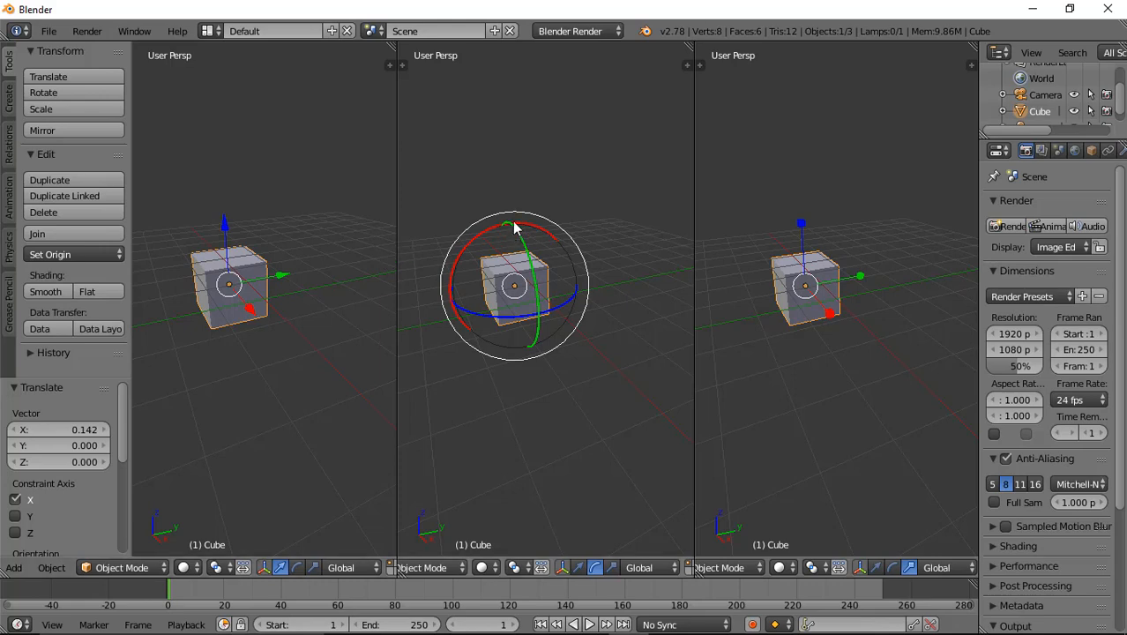
# Rotate the cube about -20° on Y, 290° on X and 472° on Z, plus about -1109° with no axis constraint
pyautogui.moveTo(516, 227)
pyautogui.mouseDown()
pyautogui.moveTo(542, 304)
pyautogui.moveTo(528, 360)
pyautogui.moveTo(536, 248)
pyautogui.moveTo(526, 236)
pyautogui.moveTo(533, 315)
pyautogui.moveTo(504, 251)
pyautogui.moveTo(521, 227)
pyautogui.mouseUp()
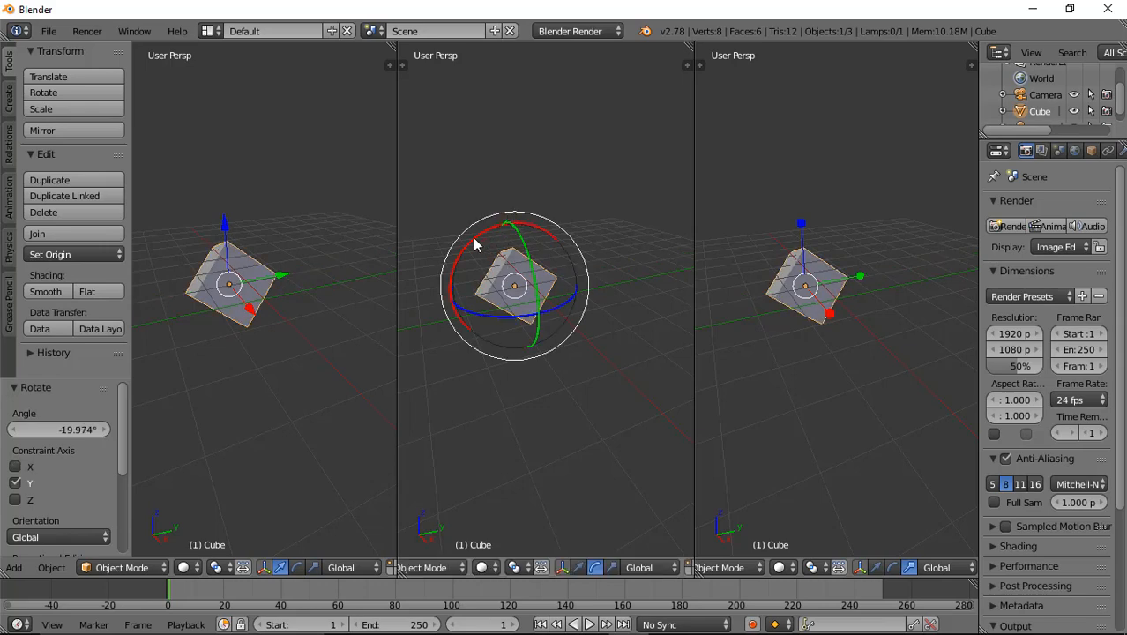
pyautogui.moveTo(475, 245); pyautogui.dragTo(545, 240)
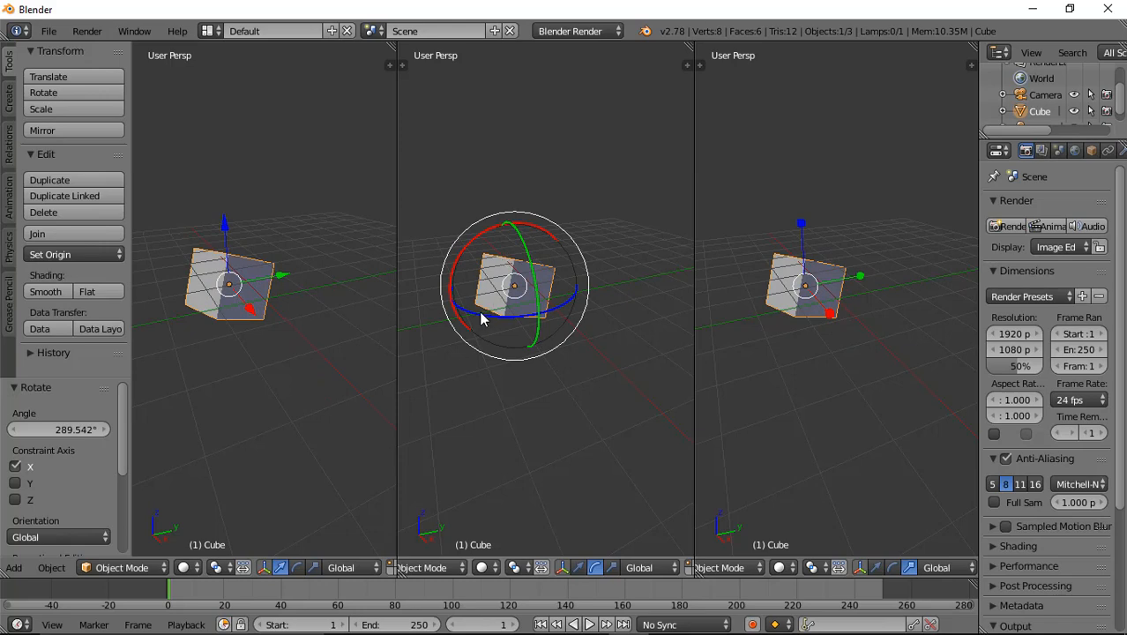
pyautogui.moveTo(481, 319); pyautogui.dragTo(677, 259)
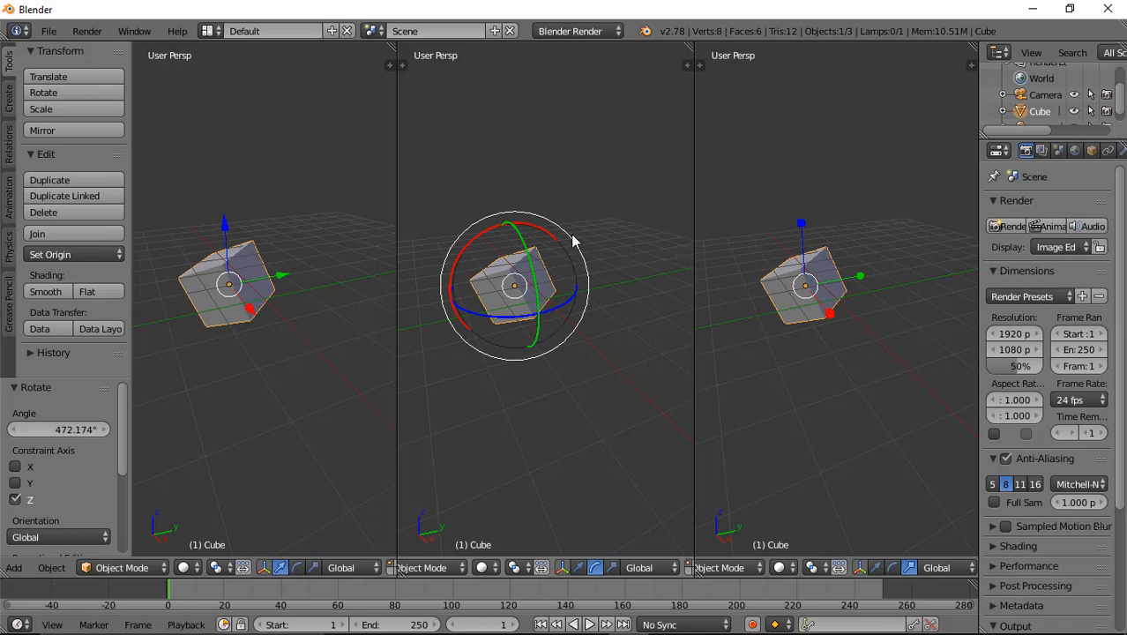
pyautogui.press('r')
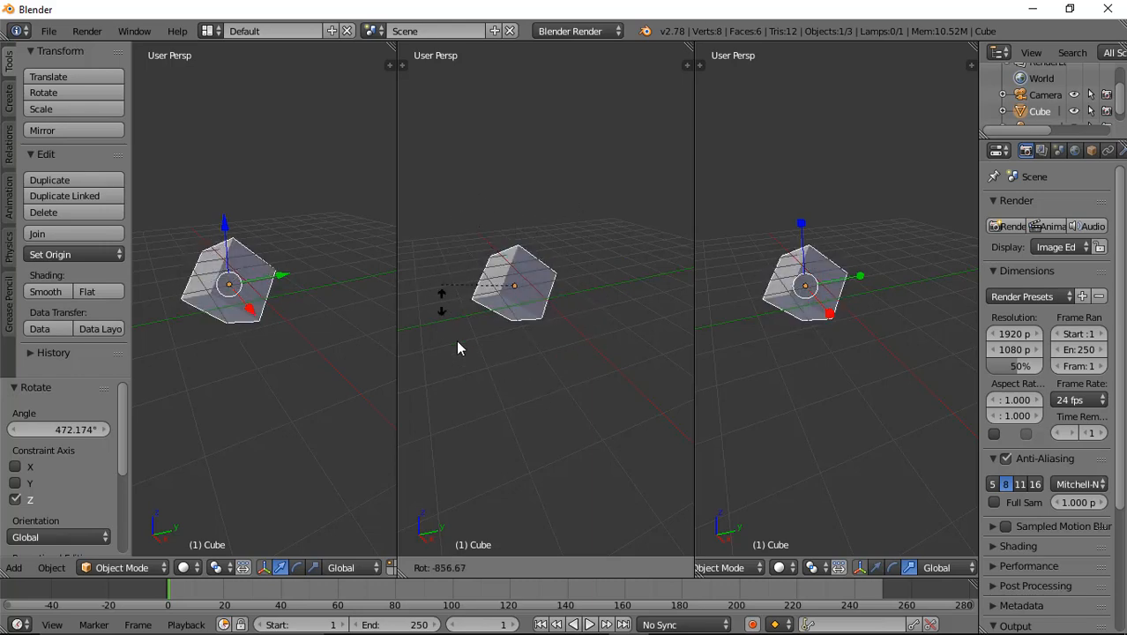
pyautogui.click(542, 216)
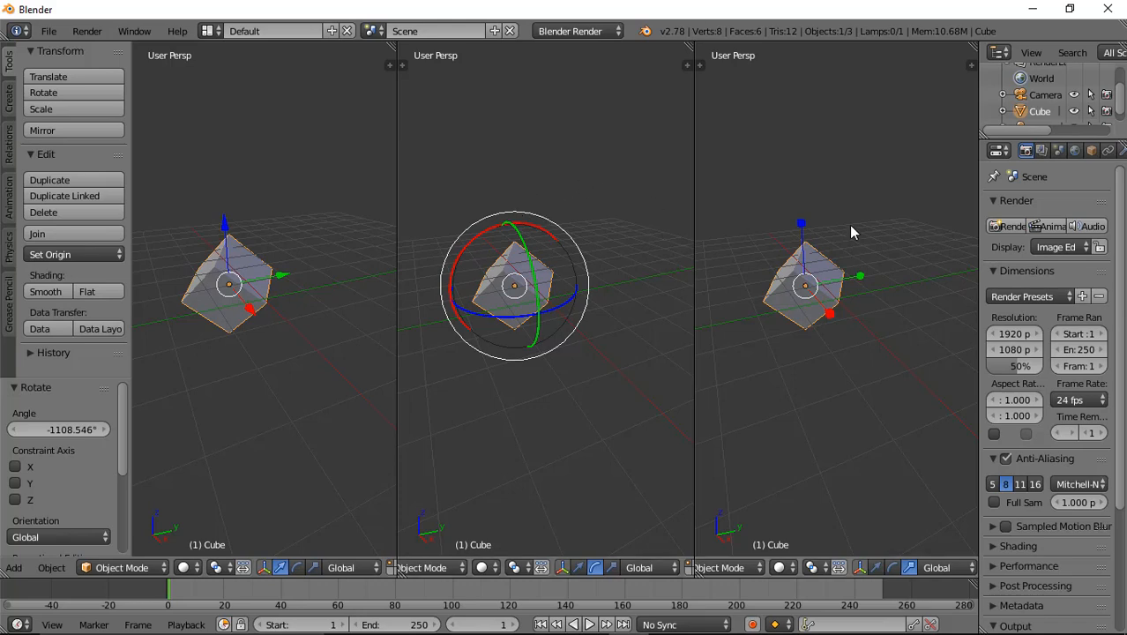
# Scale the cube by about 1.199 along Y, 2.475 and 1.692 along X, and 0.796 along Y again
pyautogui.moveTo(862, 281); pyautogui.dragTo(831, 310)
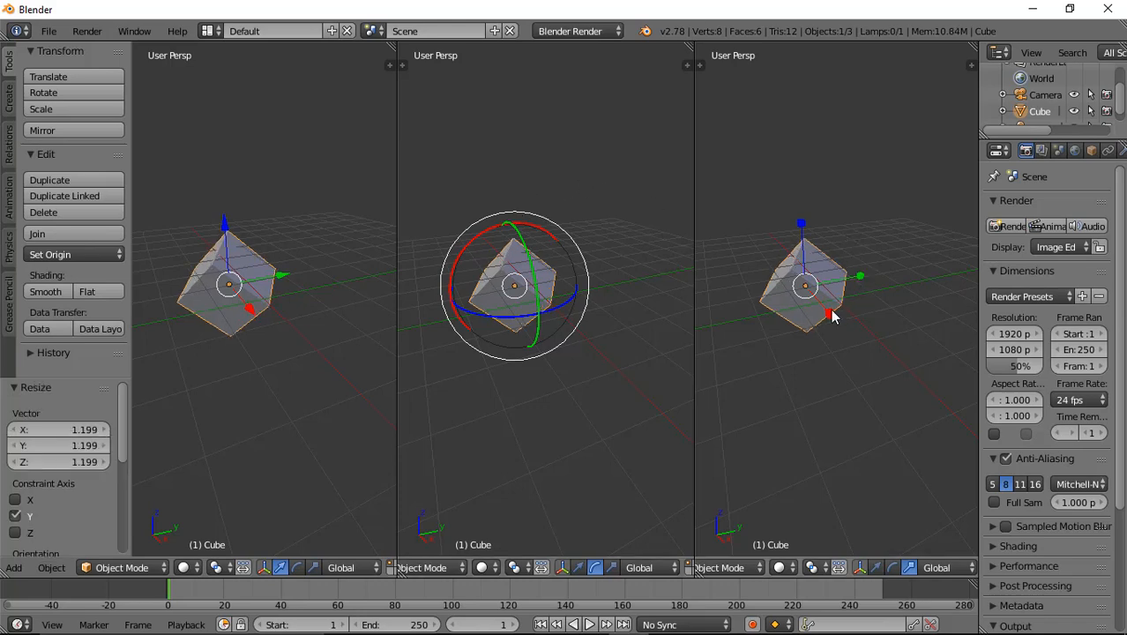
pyautogui.press('s')
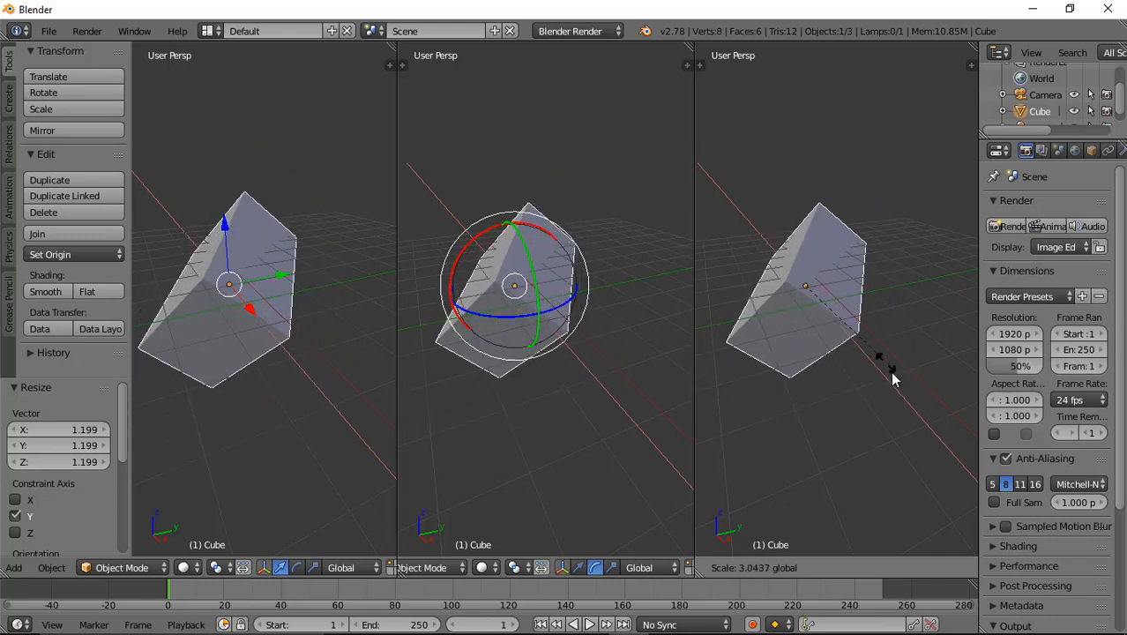
pyautogui.click(852, 365)
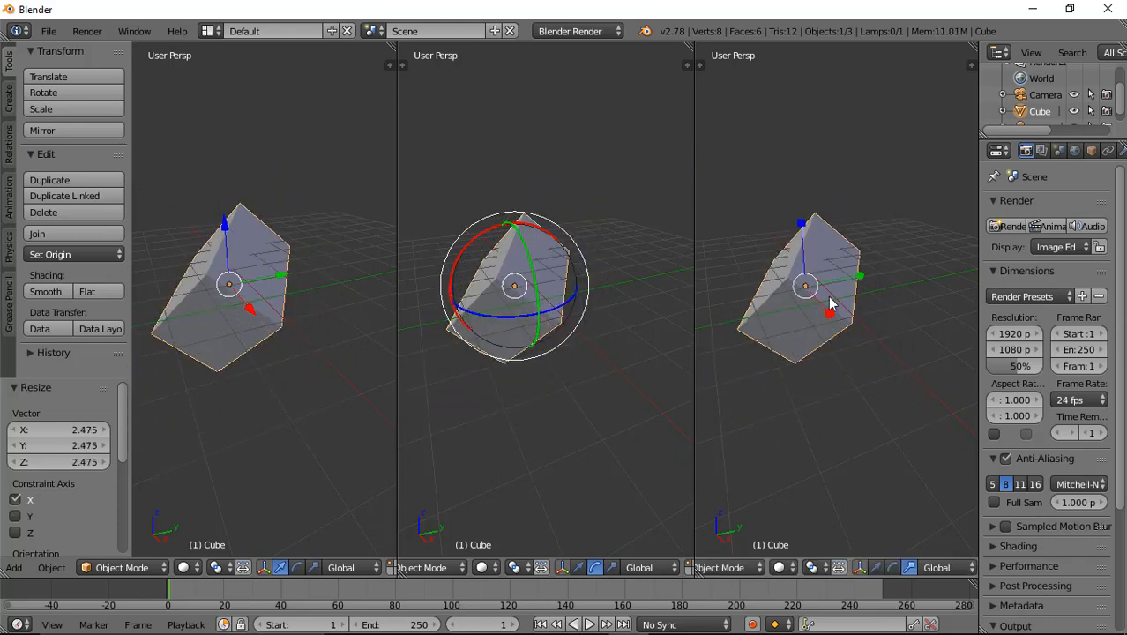
pyautogui.press('s')
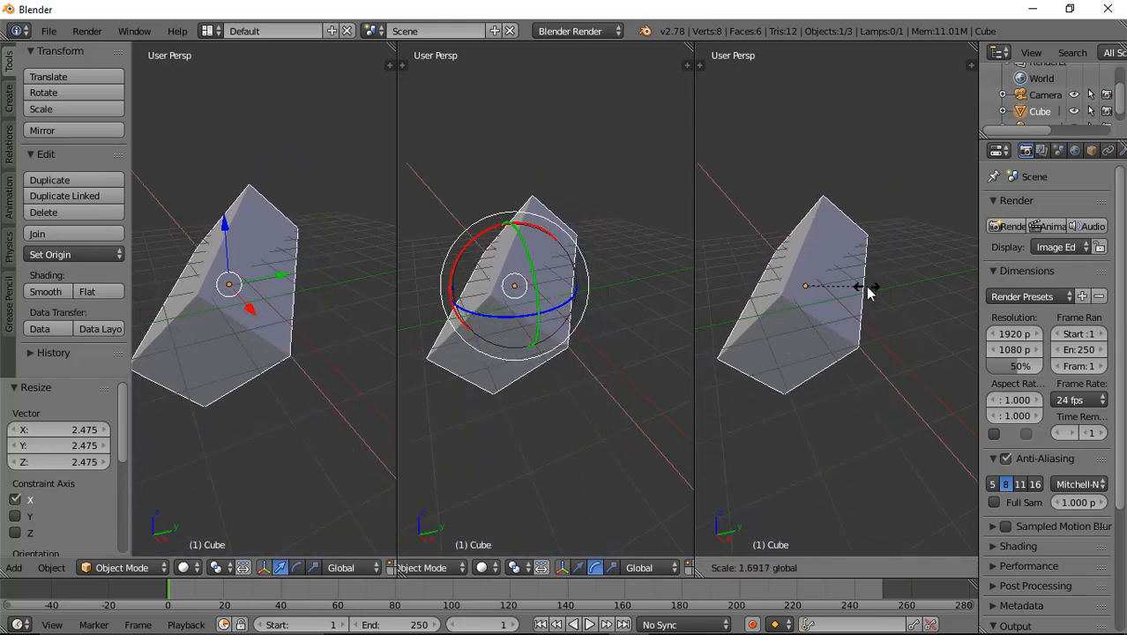
pyautogui.click(868, 287)
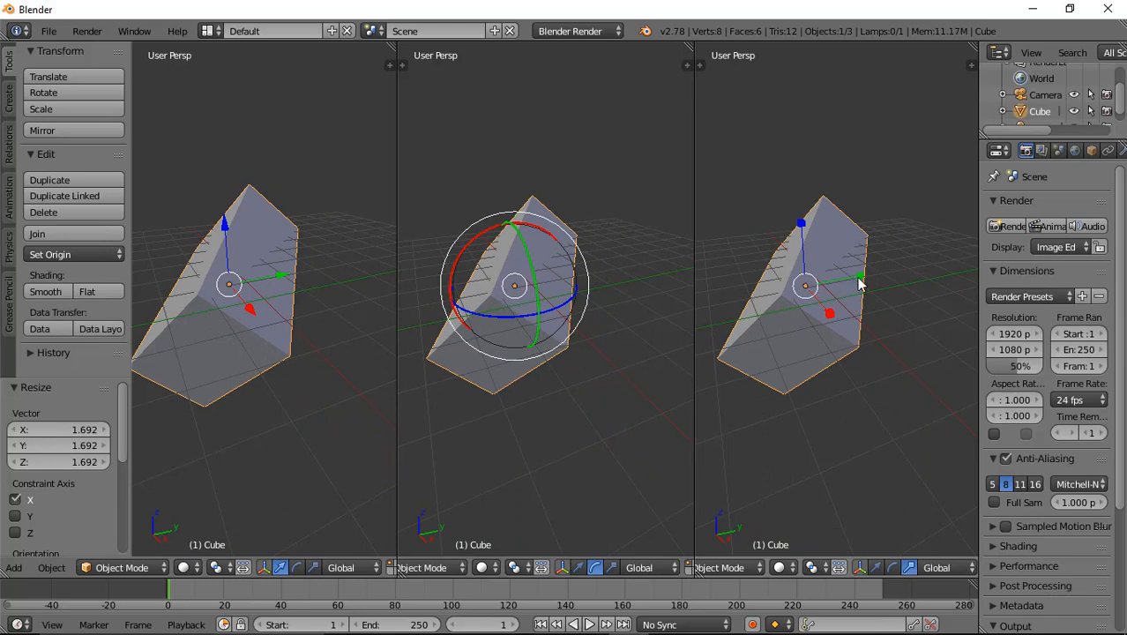
pyautogui.press('s')
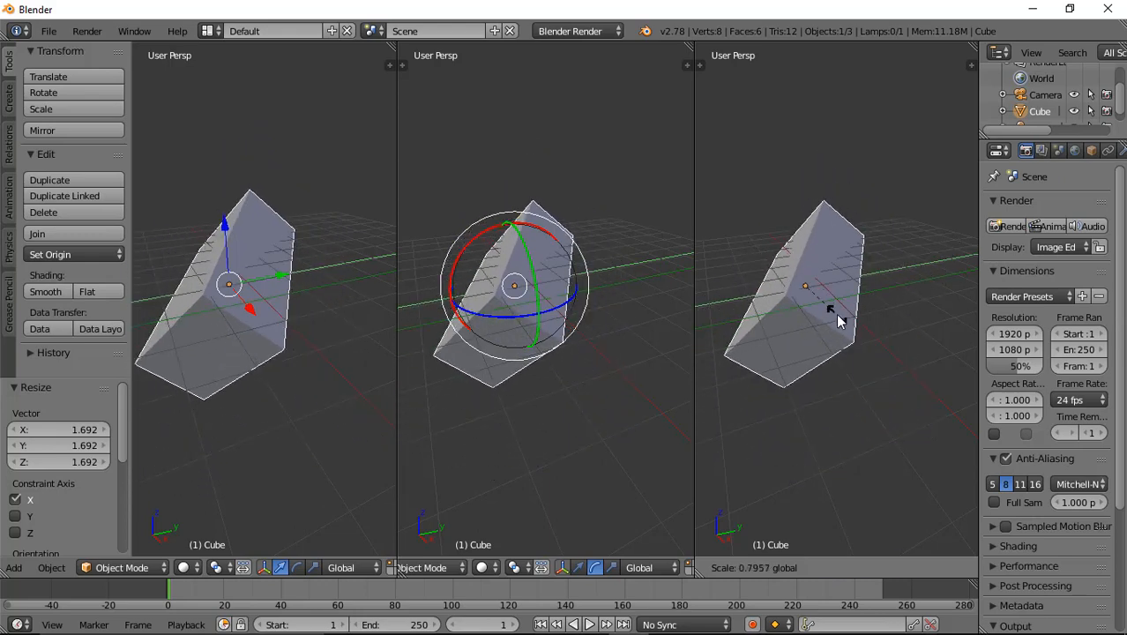
pyautogui.click(836, 313)
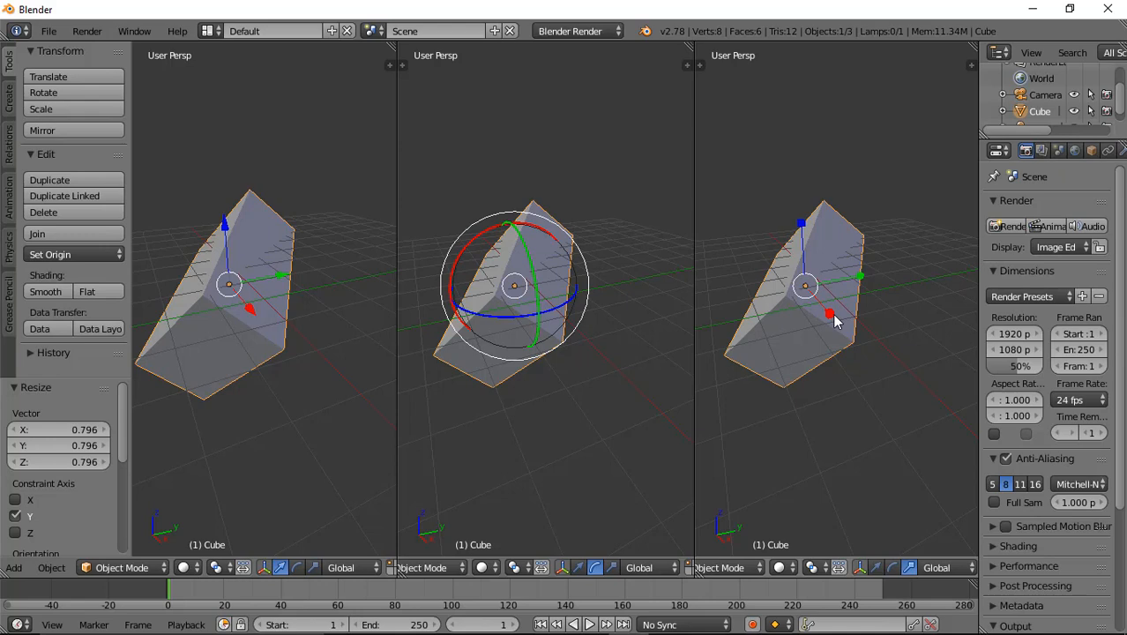